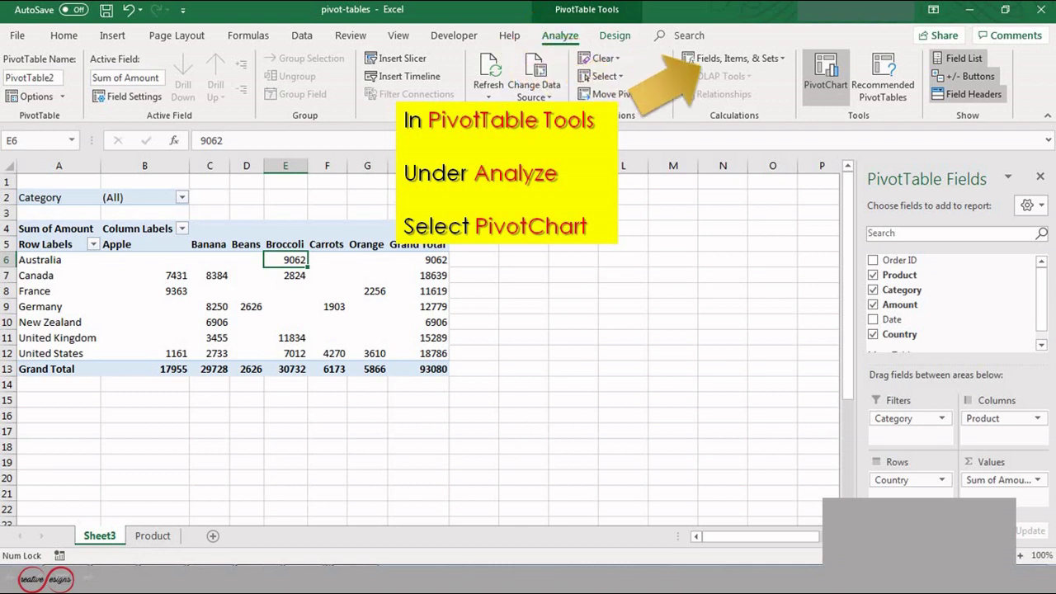
Insert a Clustered Column PivotChart based on the pivot table.
{"action": "left_click", "coordinate": [826, 73]}
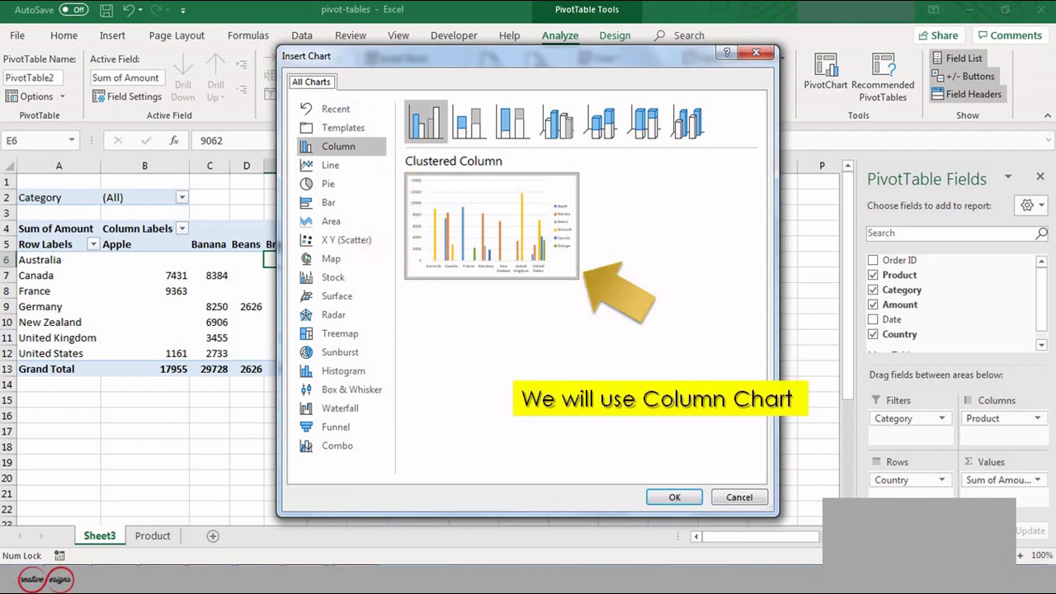
{"action": "key", "text": "Return"}
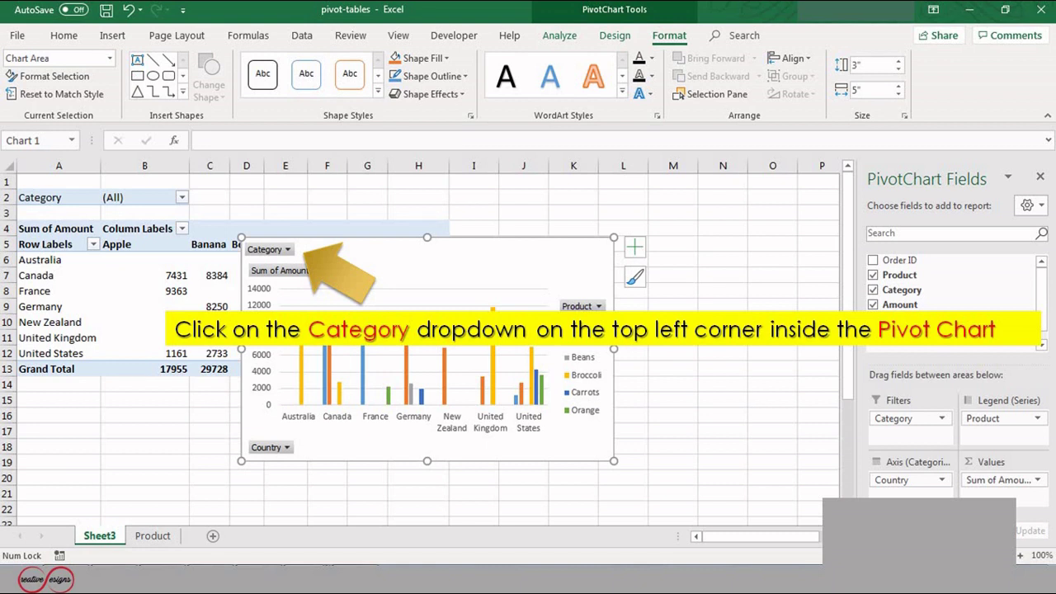
Filter the PivotChart's Category to Fruit and show the chart's design options.
{"action": "left_click", "coordinate": [287, 249]}
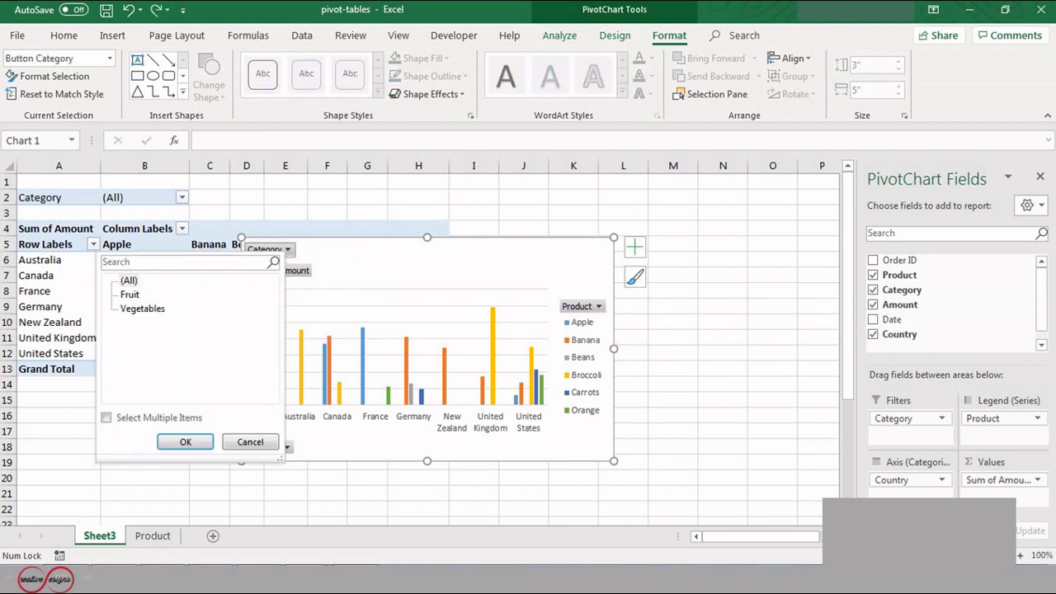
{"action": "left_click", "coordinate": [130, 294]}
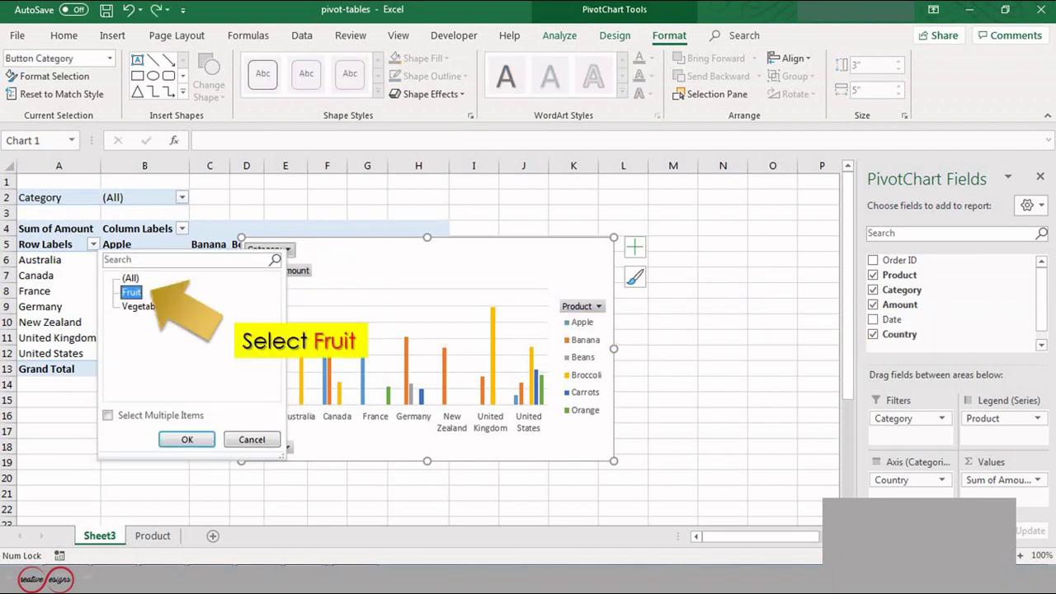
{"action": "key", "text": "Return"}
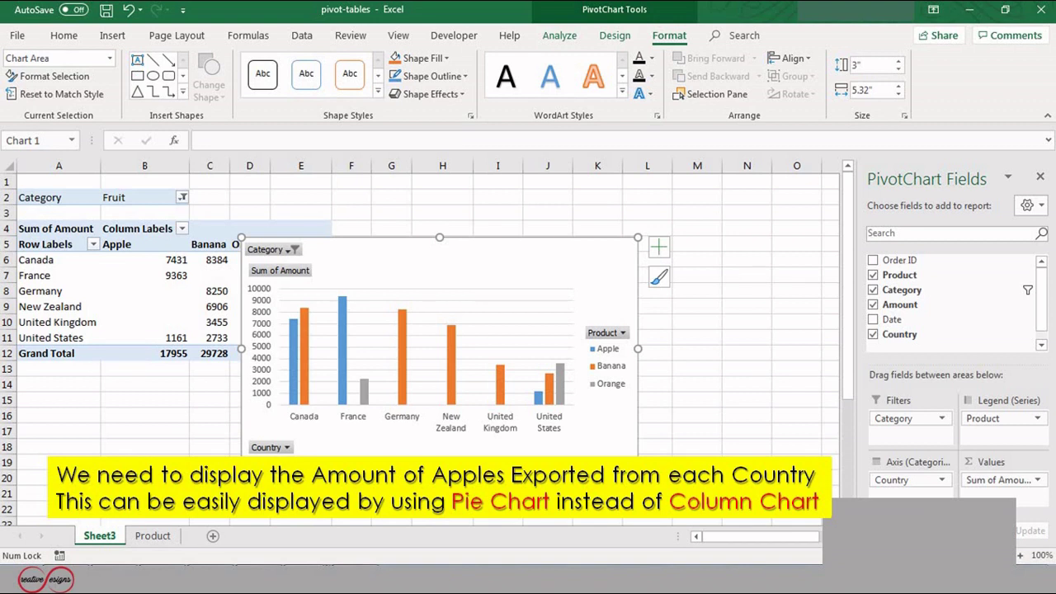
{"action": "left_click", "coordinate": [615, 36]}
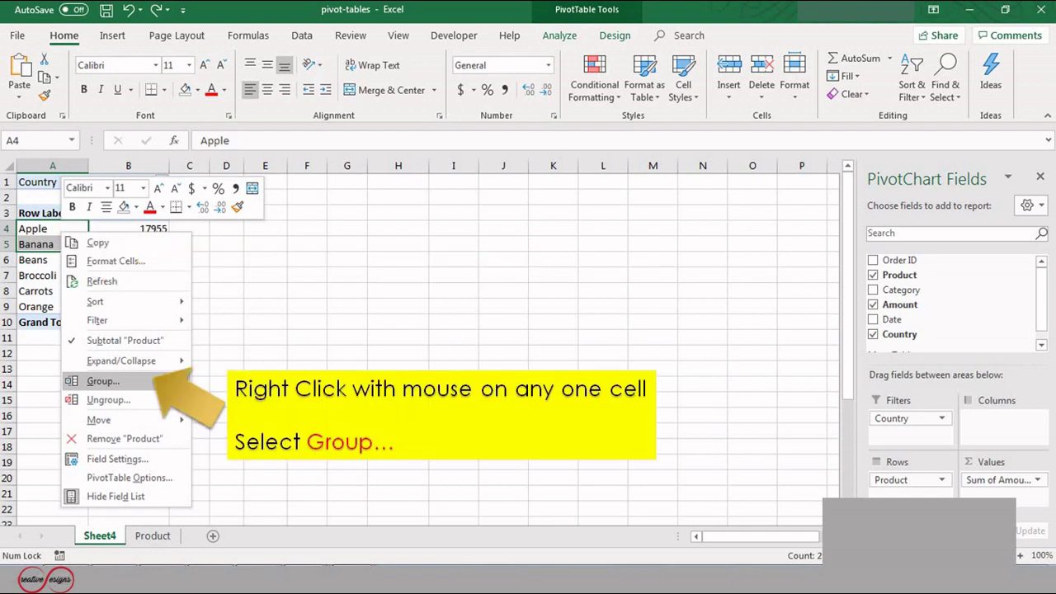
Group the Apple and Banana row labels and collapse the group holding Beans, Broccoli, Carrots and Orange.
{"action": "key", "text": "Return"}
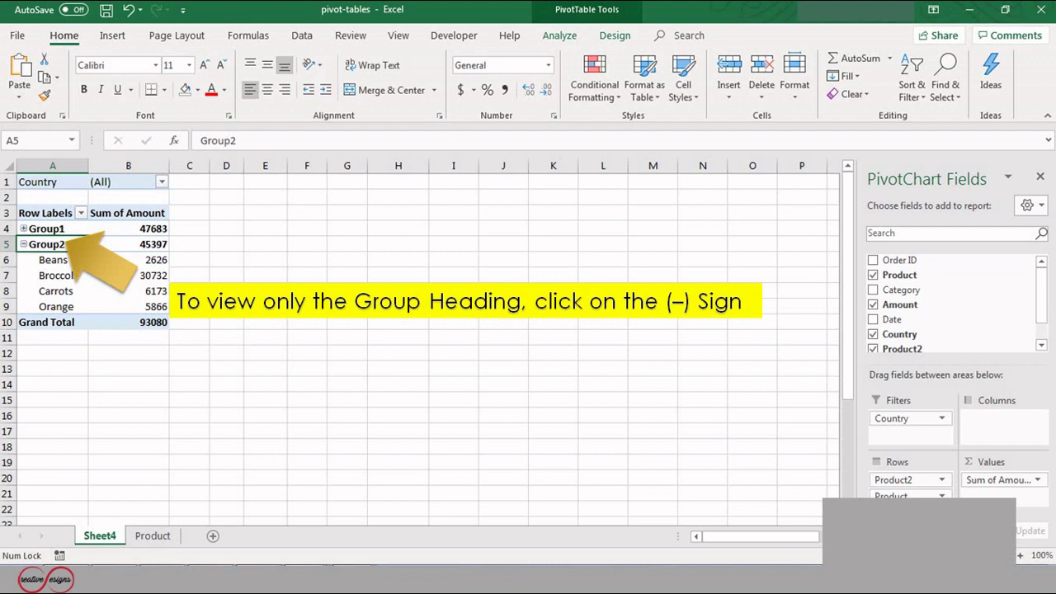
{"action": "left_click", "coordinate": [23, 244]}
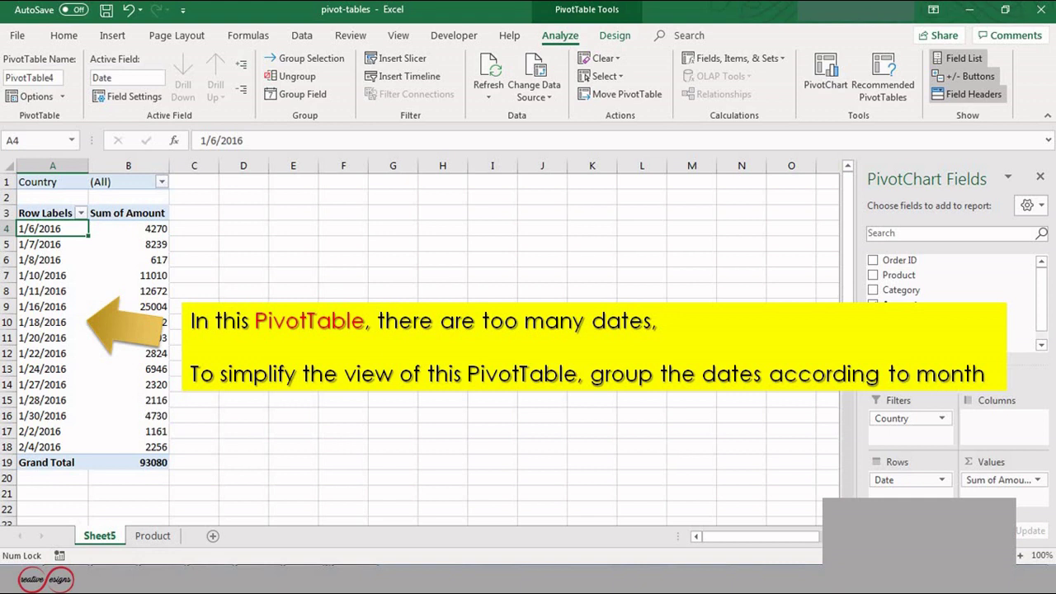
Group the date row labels of the pivot table by Months.
{"action": "right_click", "coordinate": [74, 293]}
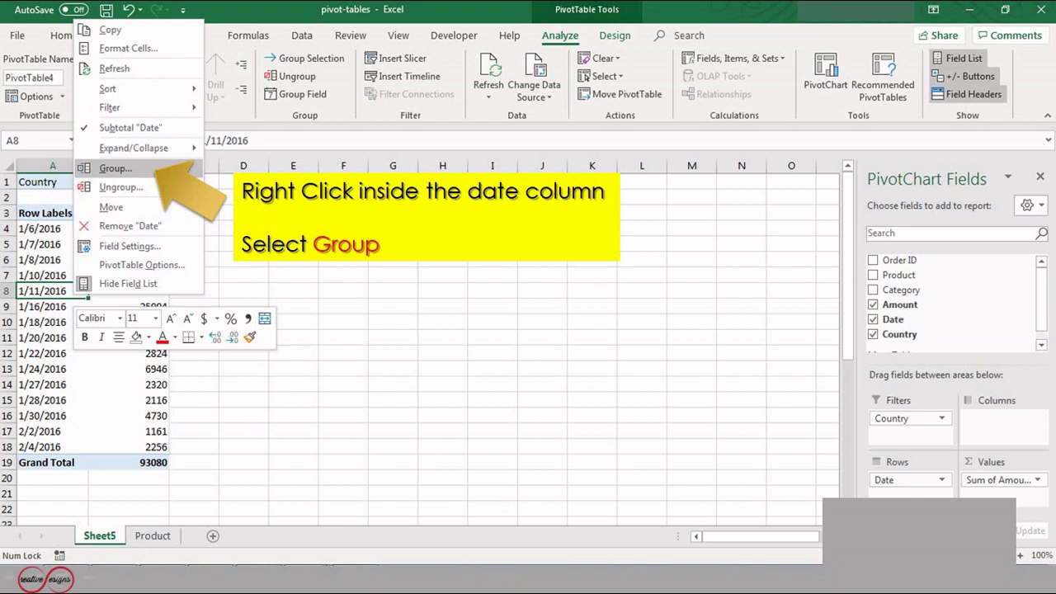
{"action": "left_click", "coordinate": [116, 167]}
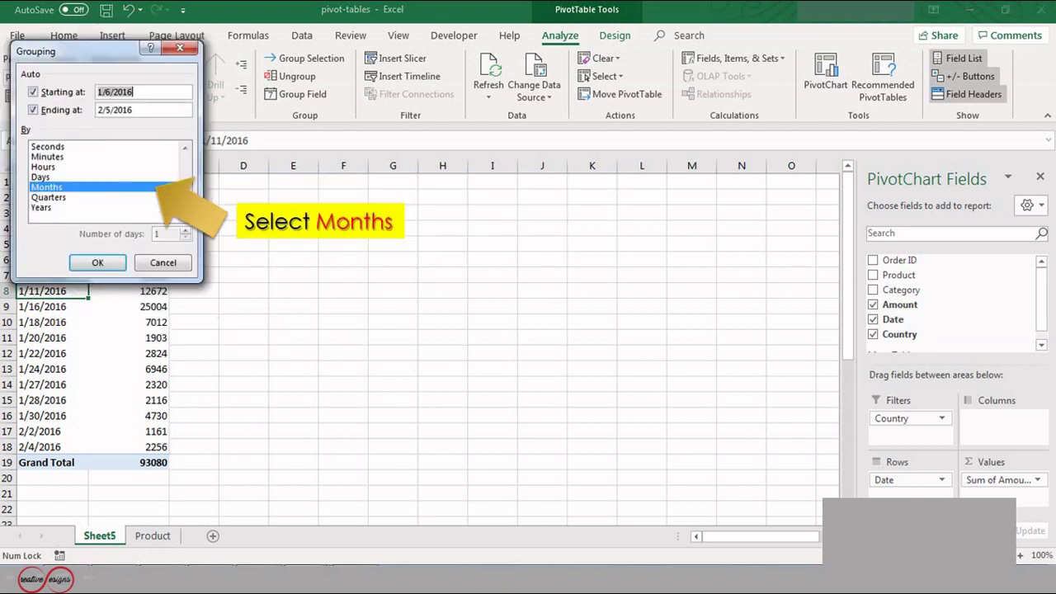
{"action": "key", "text": "Return"}
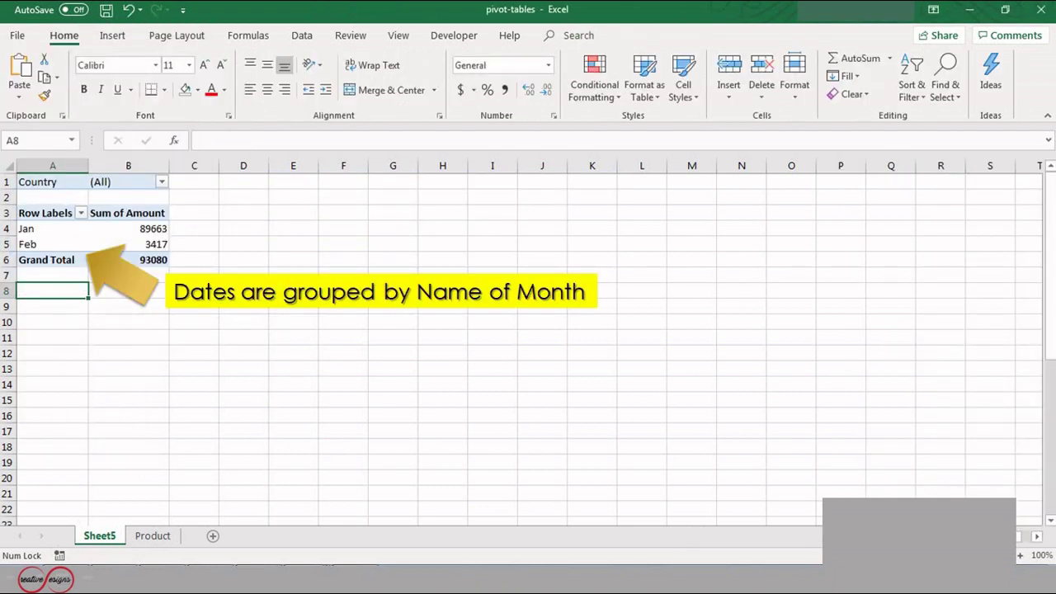
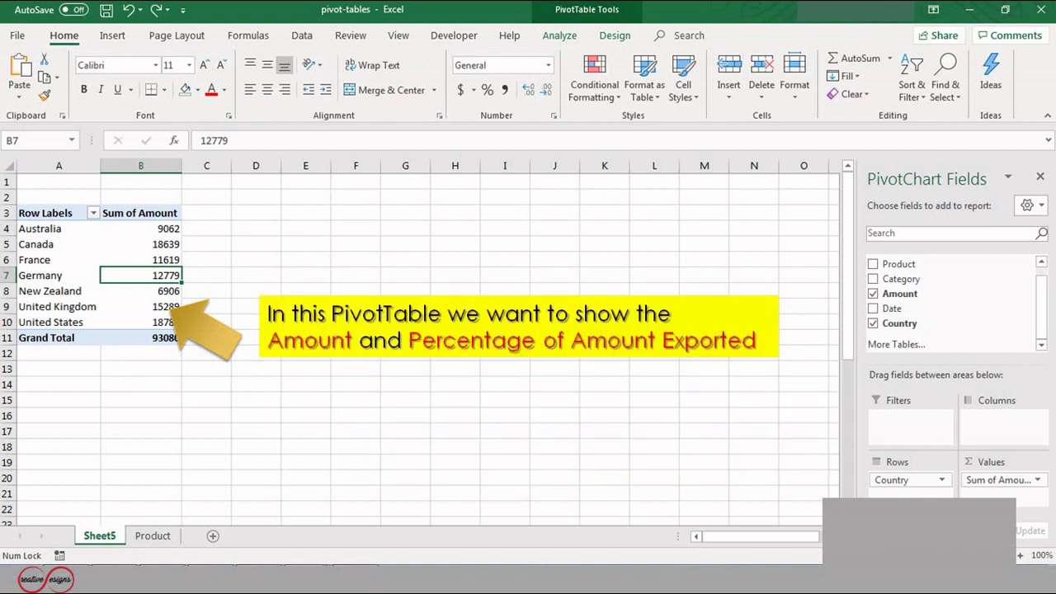
Add the Amount field to the pivot table's Values area a second time.
{"action": "right_click", "coordinate": [896, 295]}
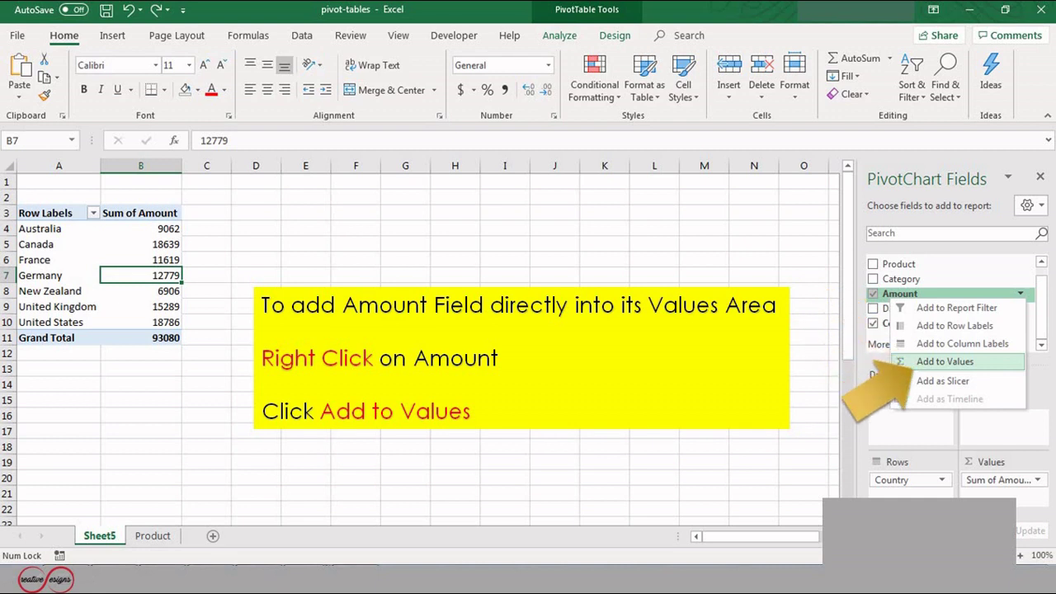
{"action": "left_click", "coordinate": [945, 361]}
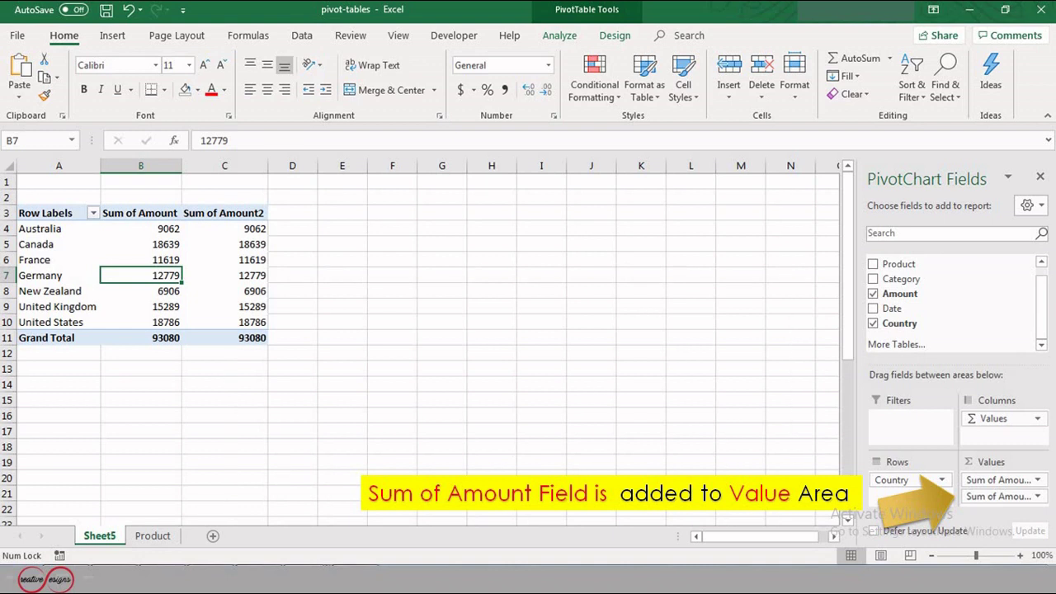
Name the second Amount value field Percentage and open its Show Values As settings.
{"action": "right_click", "coordinate": [202, 246]}
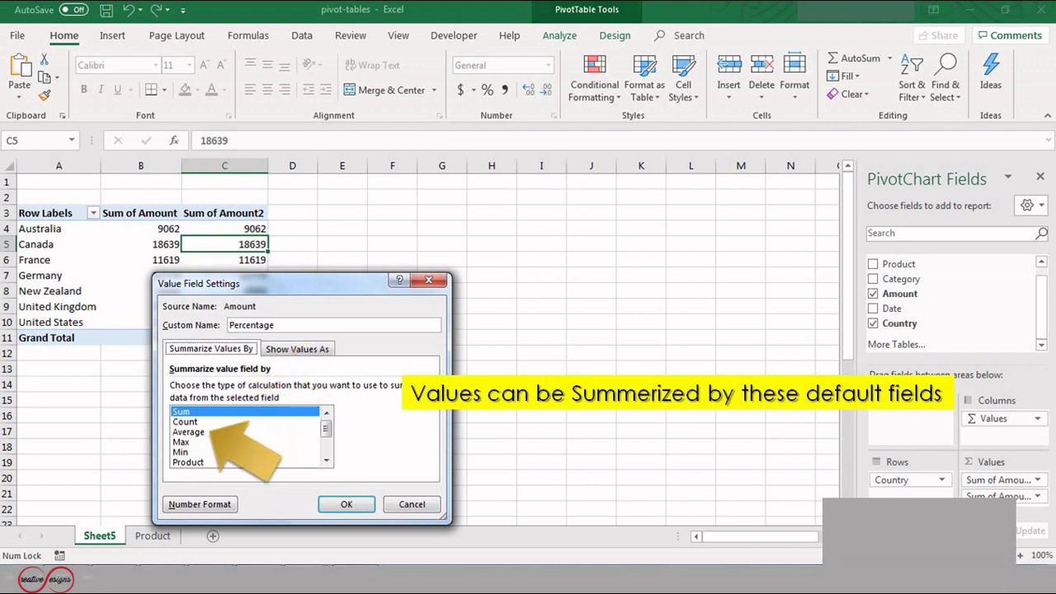
{"action": "left_click", "coordinate": [297, 348]}
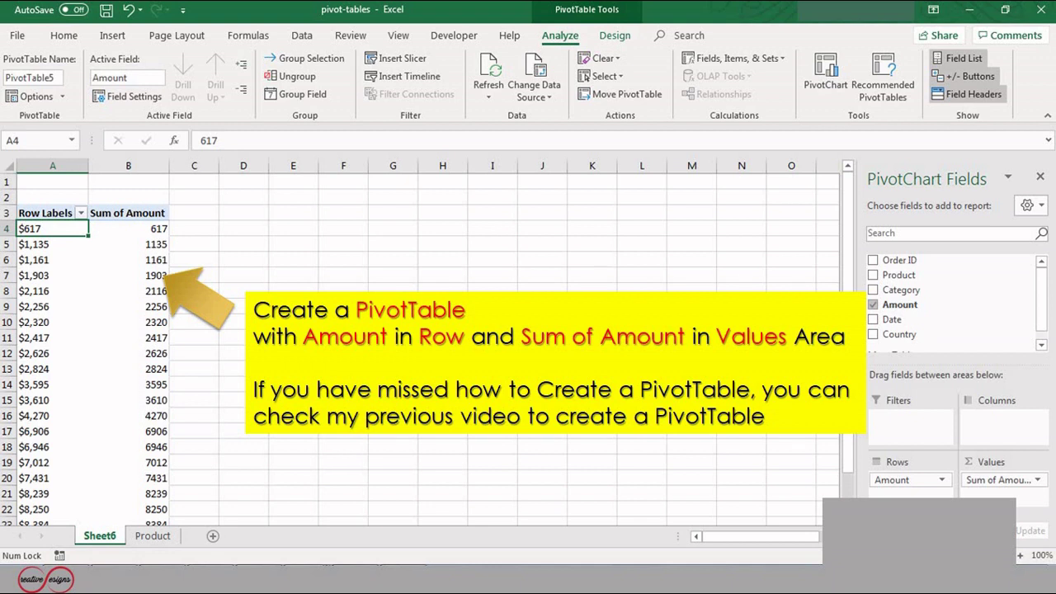
Summarize the Amount values by Count and group the Amount row labels from 1 to 10000 in intervals of 1000.
{"action": "right_click", "coordinate": [129, 337]}
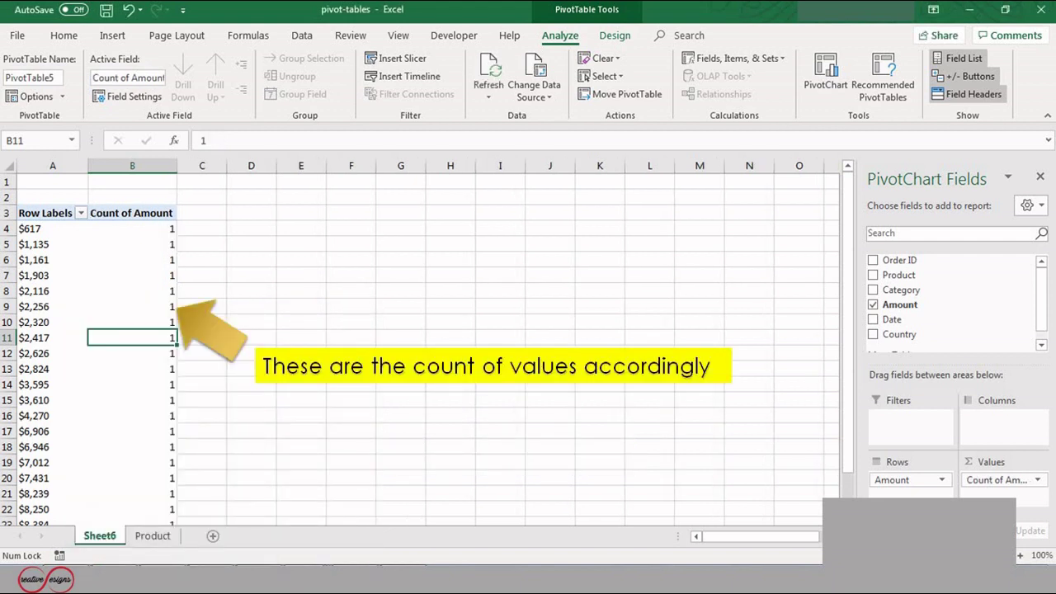
{"action": "right_click", "coordinate": [50, 369]}
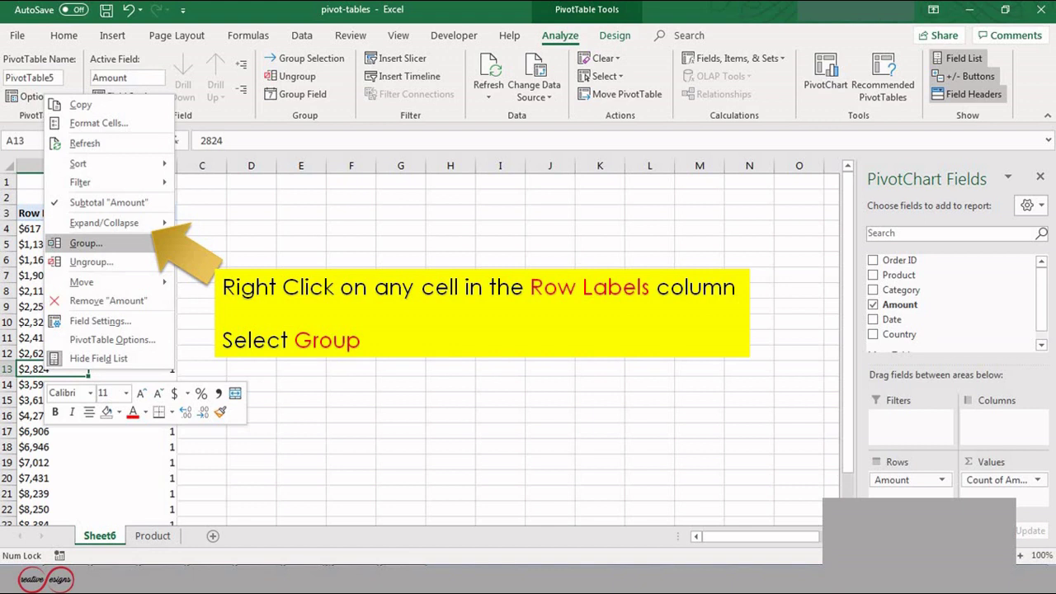
{"action": "left_click", "coordinate": [86, 243]}
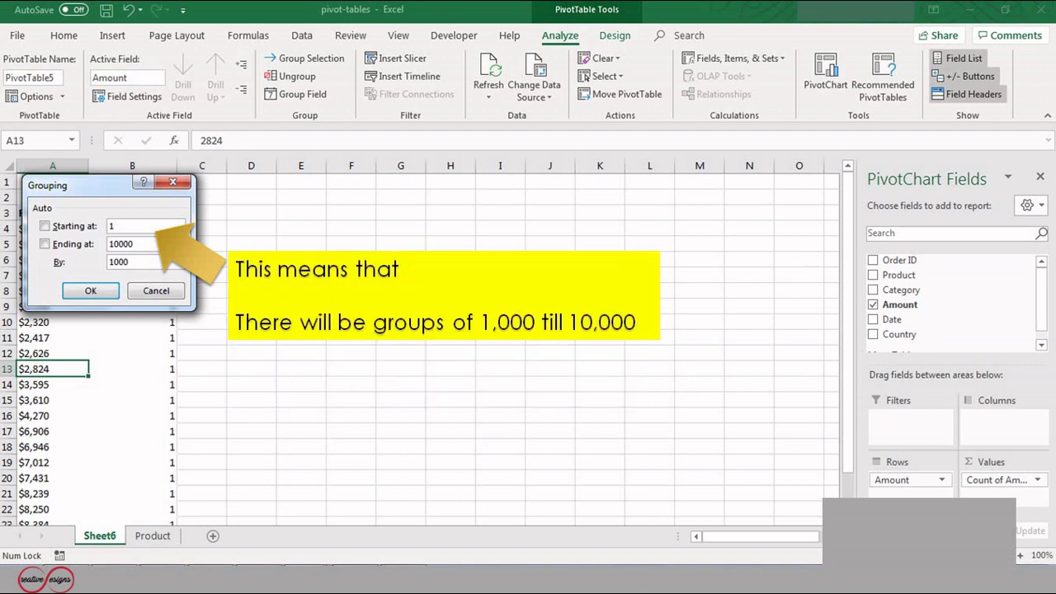
{"action": "key", "text": "Return"}
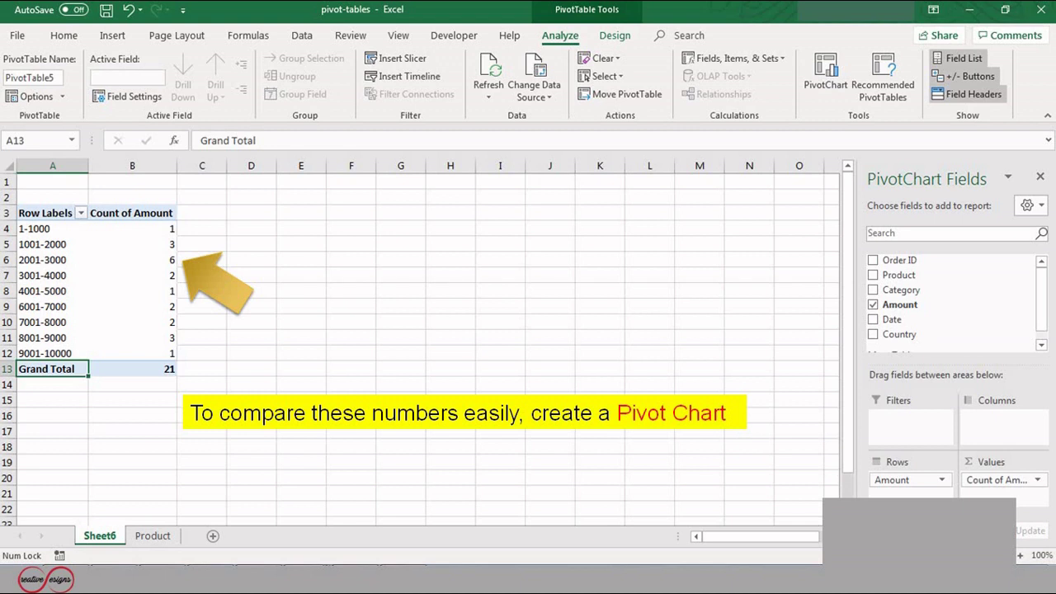
Create a PivotChart from the grouped Count of Amount pivot table.
{"action": "key", "text": "alt+F1"}
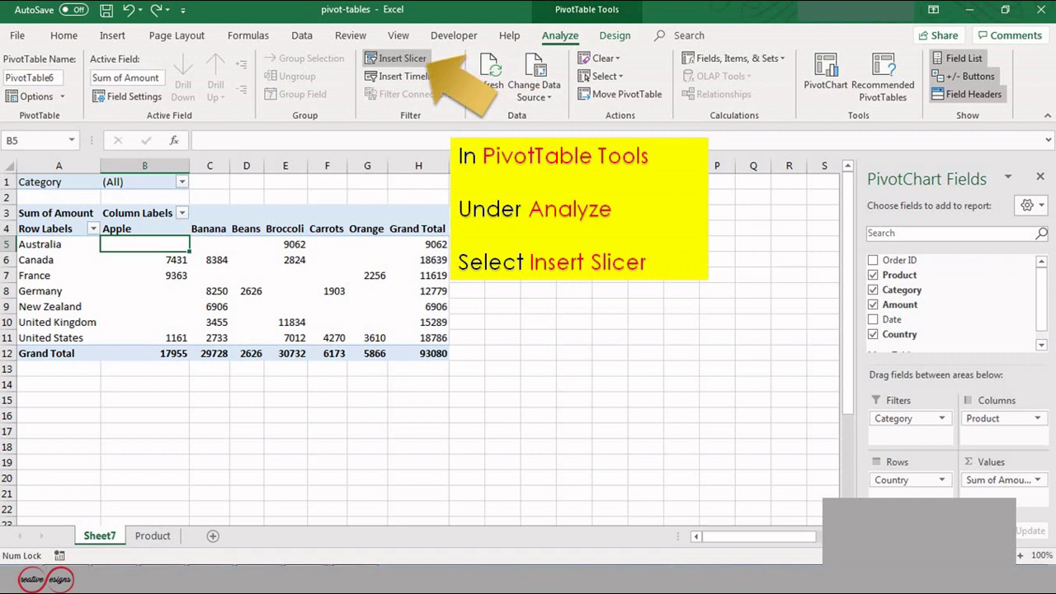
Insert a slicer for the Product field of the pivot table.
{"action": "left_click", "coordinate": [397, 58]}
{"action": "left_click", "coordinate": [752, 135]}
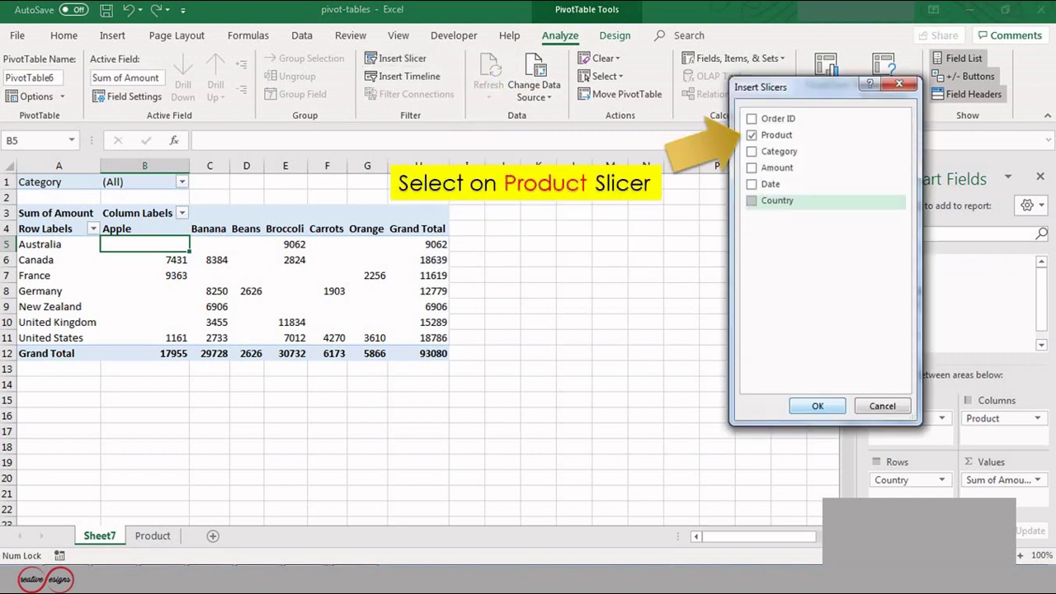
{"action": "key", "text": "Return"}
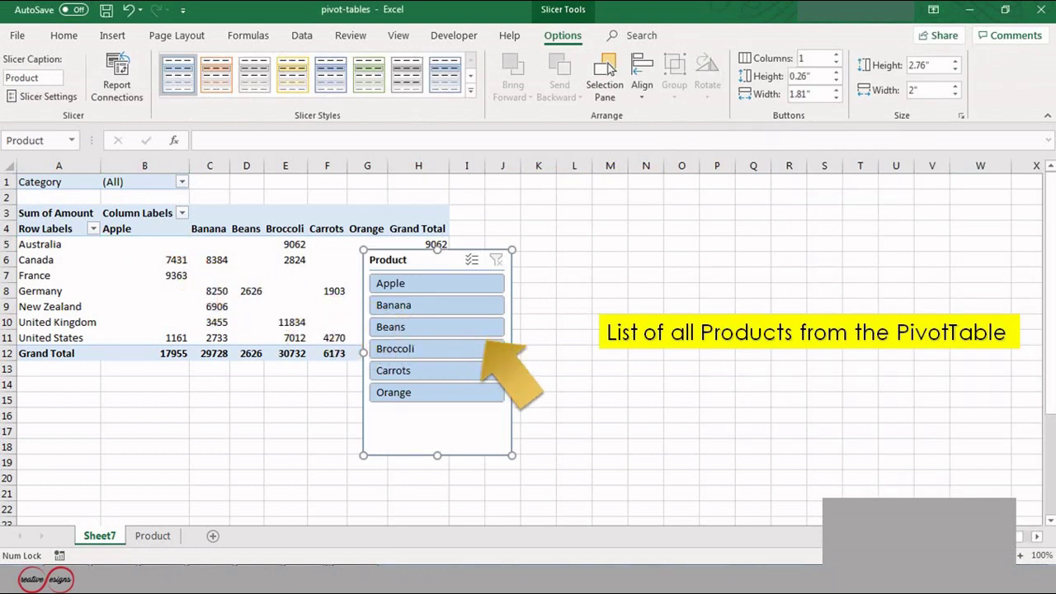
Filter the pivot table by Apple and Banana in turn with the Product slicer.
{"action": "left_click", "coordinate": [390, 283]}
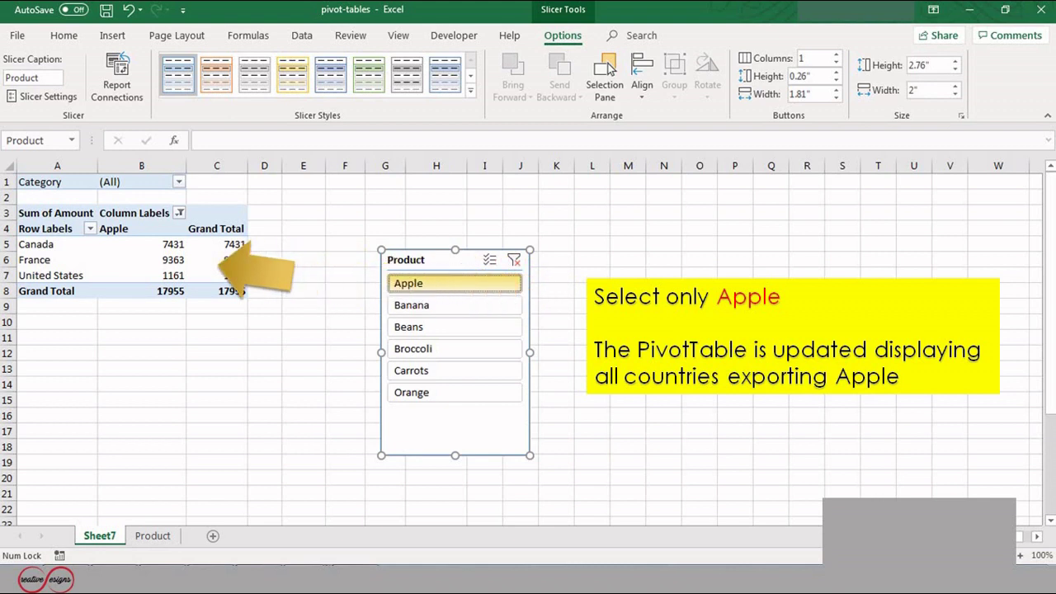
{"action": "left_click", "coordinate": [411, 304]}
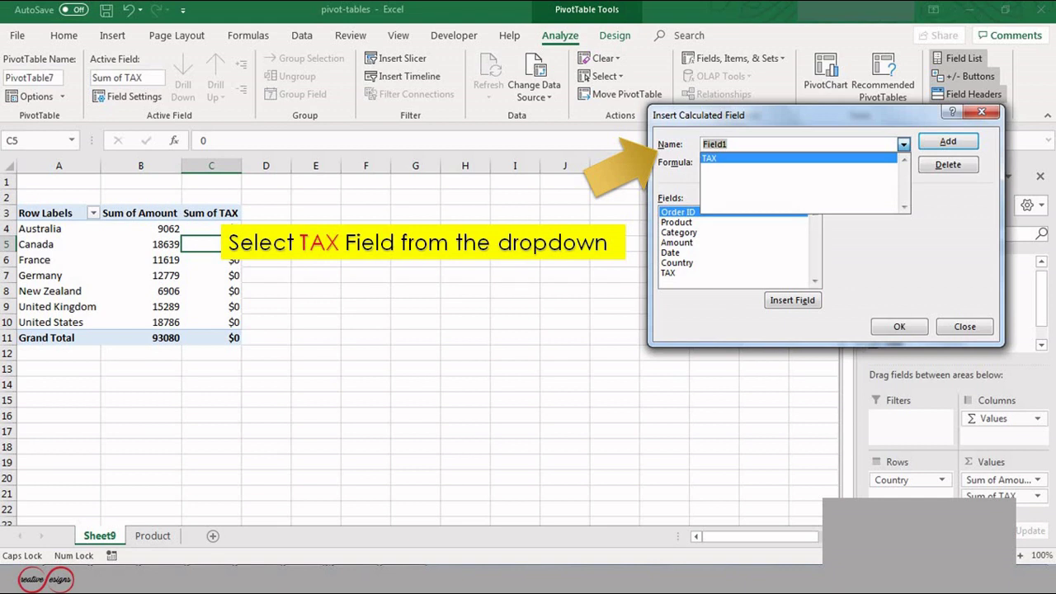
Change the TAX calculated field's formula to =IF(Amount>10000, 3%*Amount, 0).
{"action": "left_click", "coordinate": [710, 158]}
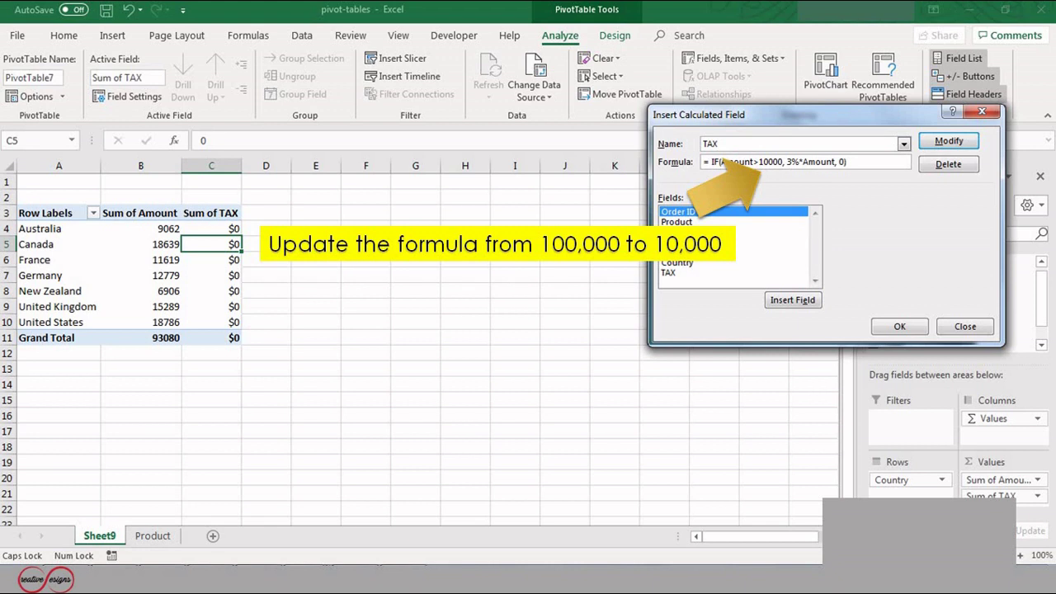
{"action": "key", "text": "Return"}
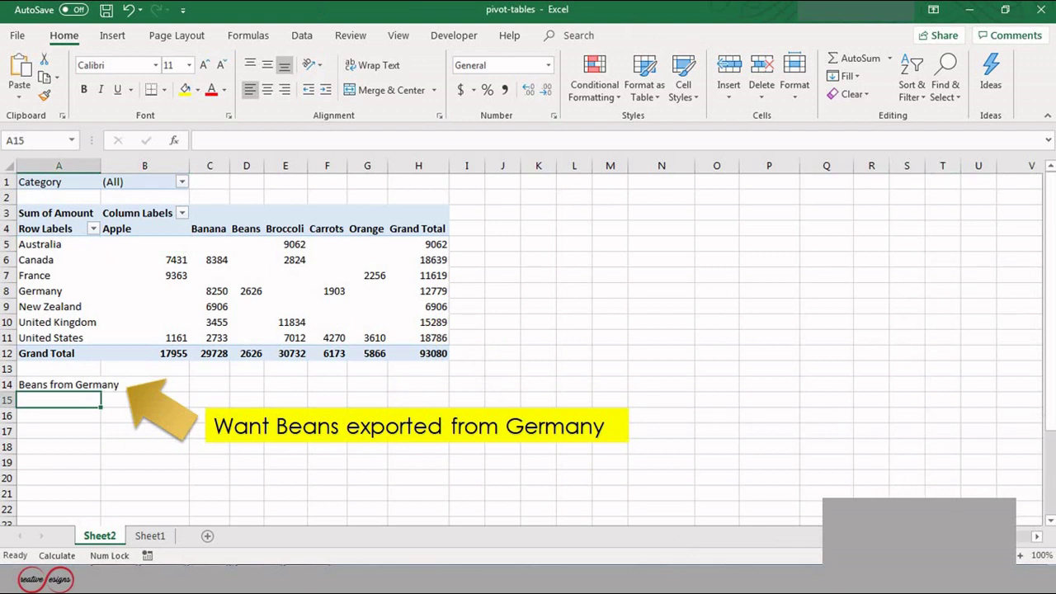
Enter the formula =D8 in cell B14 to reference the Beans amount from Germany.
{"action": "left_click", "coordinate": [145, 385]}
{"action": "type", "text": "=D8"}
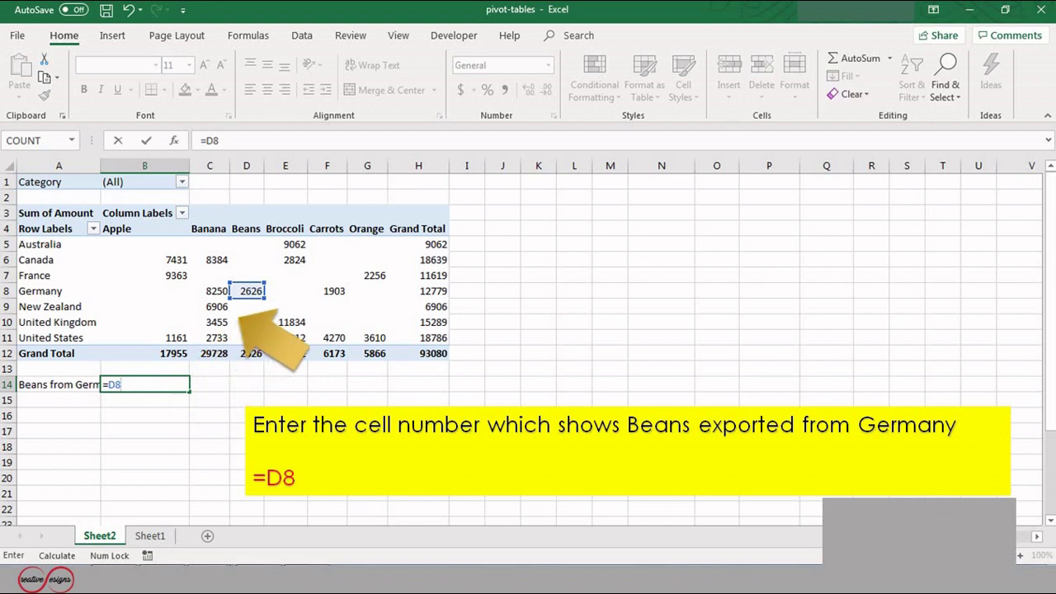
{"action": "key", "text": "Return"}
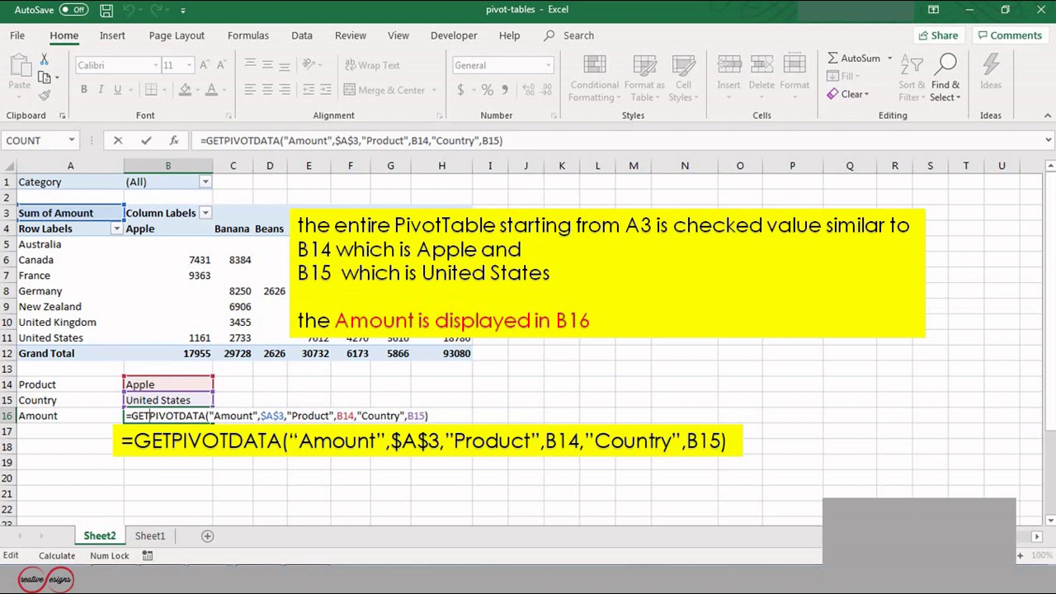
Enter =GETPIVOTDATA("Amount",$A$3,"Product",B14,"Country",B15) in cell B16 as the Amount lookup.
{"action": "key", "text": "ctrl+Return"}
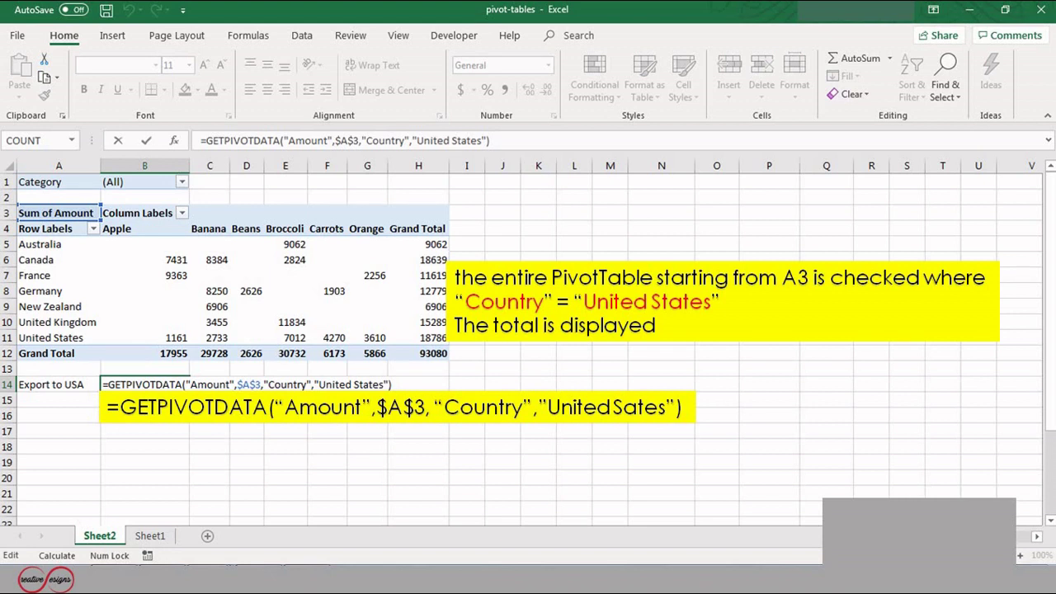
Enter =GETPIVOTDATA("Amount",$A$3,"Country","United States") in cell B14 for the Export to USA total.
{"action": "key", "text": "ctrl+Return"}
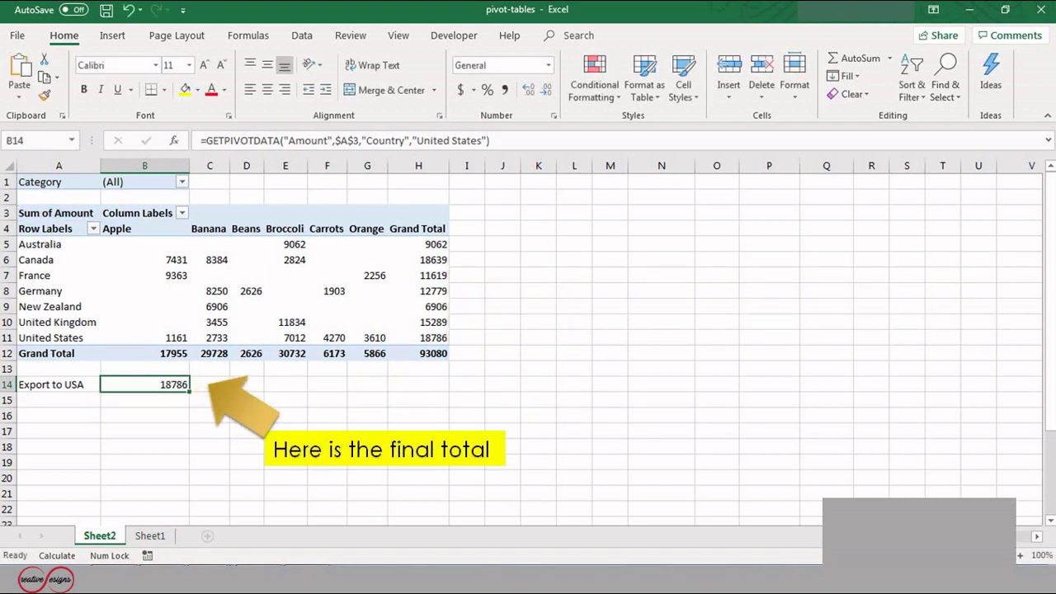